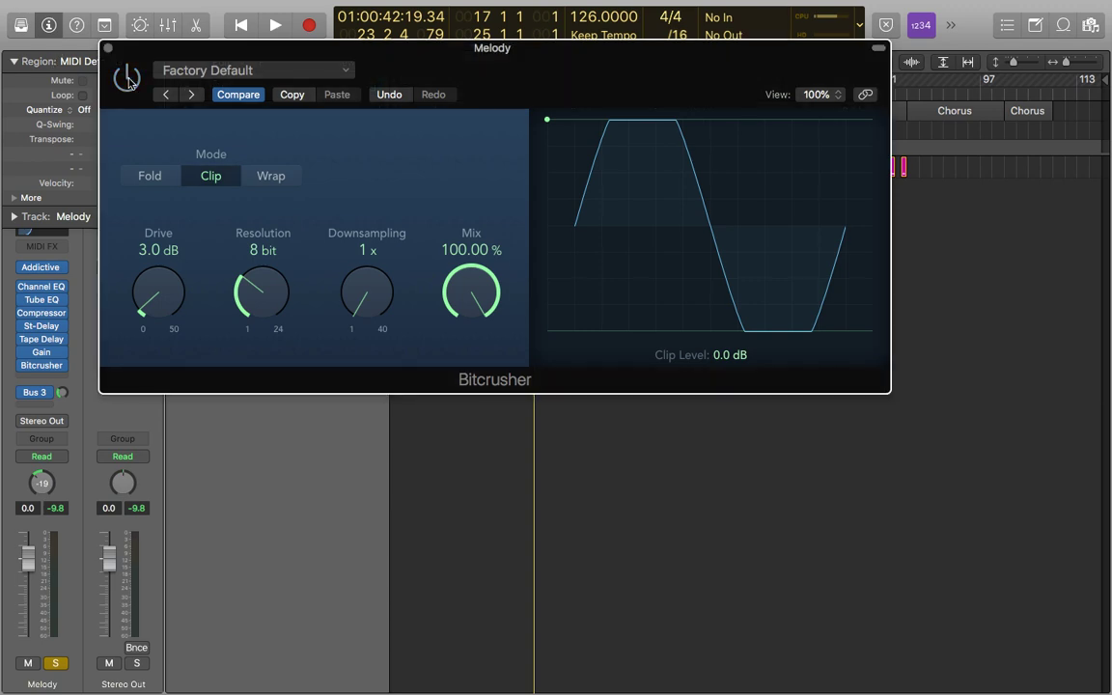
# Play and stop the Melody track to hear the Bitcrusher in Clip mode
pyautogui.press('space')
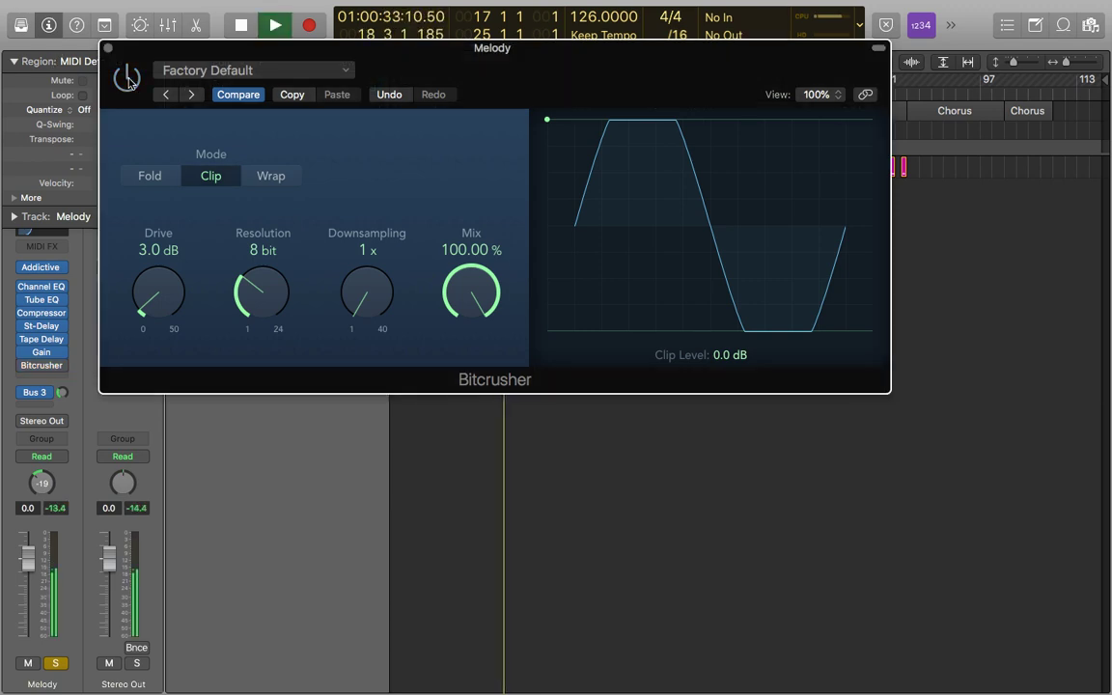
pyautogui.press('space')
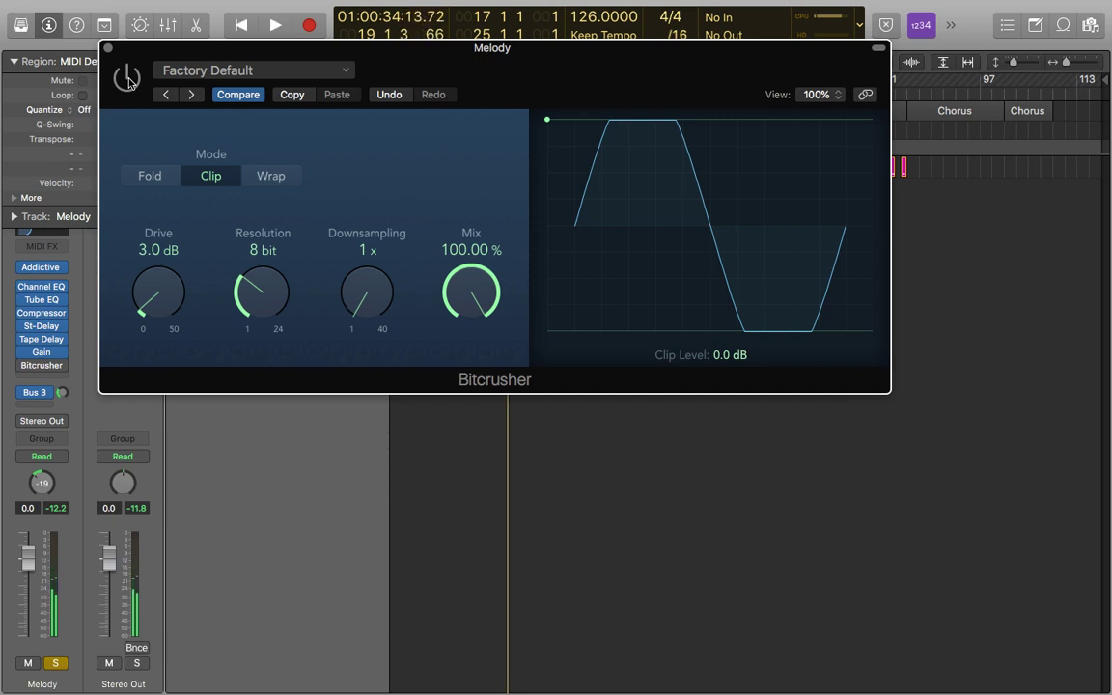
# Switch the Bitcrusher on and audition Resolution at 24 bit before returning it to 8 bit
pyautogui.click(127, 77)
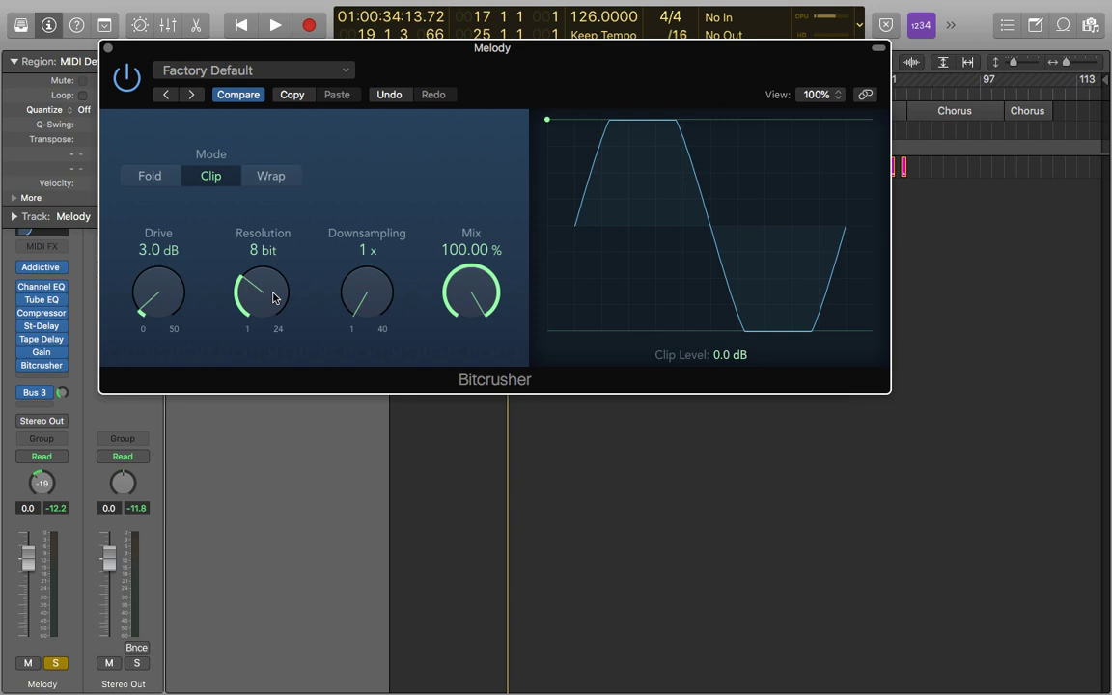
pyautogui.moveTo(274, 298); pyautogui.dragTo(272, 131)
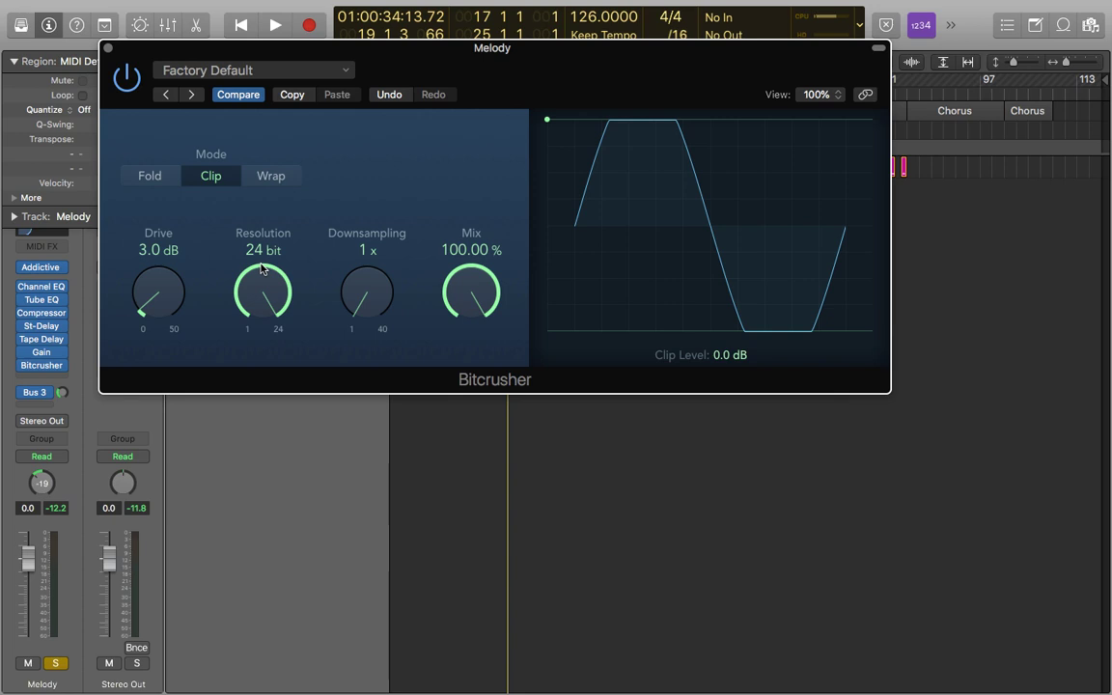
pyautogui.press('space')
pyautogui.moveTo(260, 269); pyautogui.dragTo(268, 440)
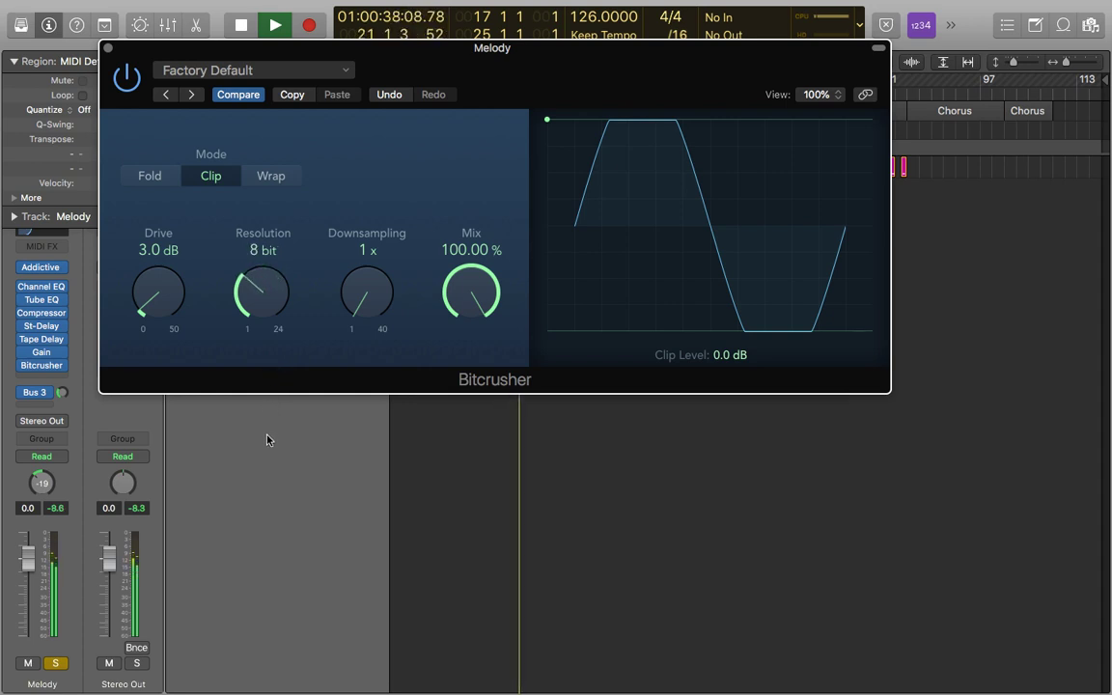
pyautogui.press('space')
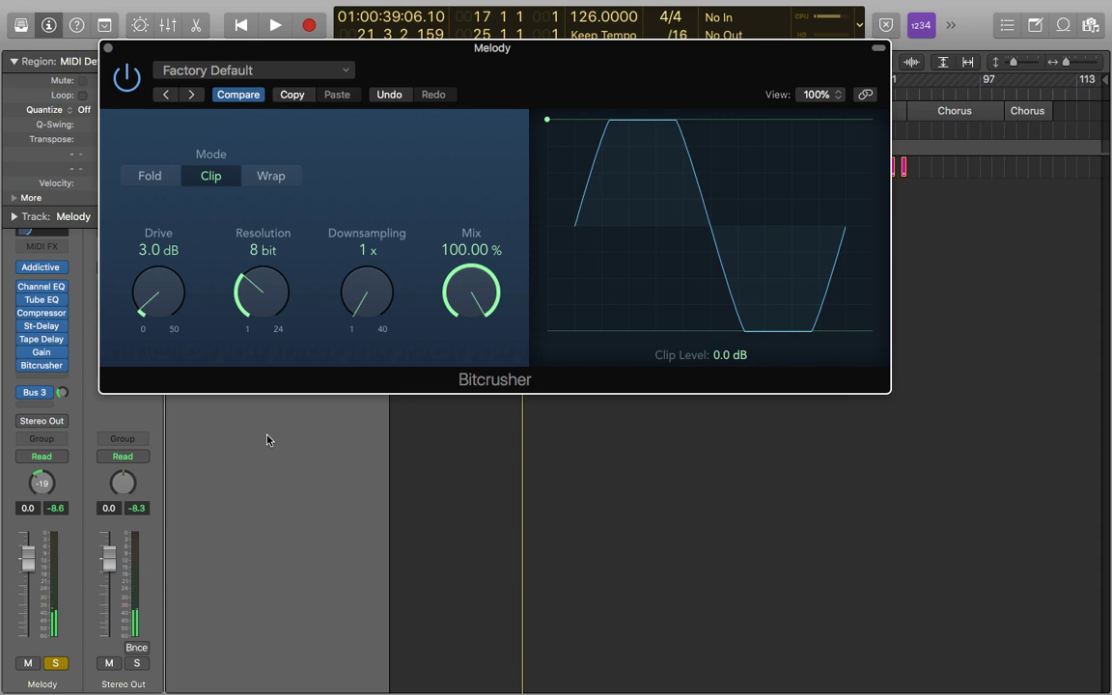
pyautogui.press('space')
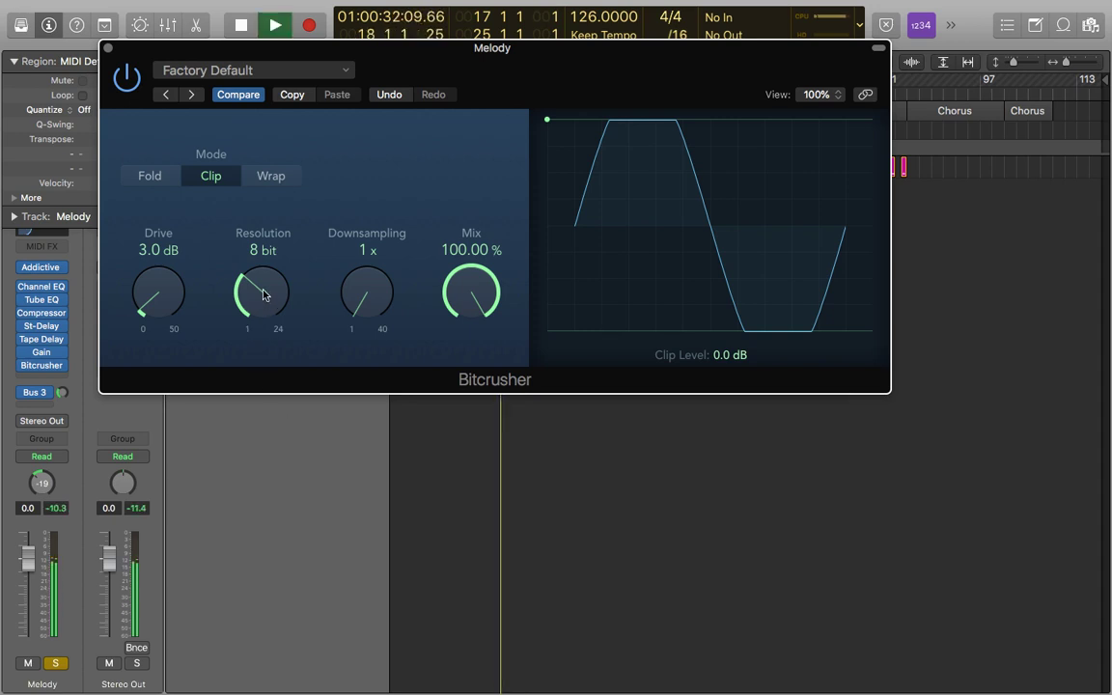
# Lower the Bitcrusher Resolution to 4 bit and audition the crushed melody
pyautogui.moveTo(256, 299); pyautogui.dragTo(260, 337)
pyautogui.press('space')
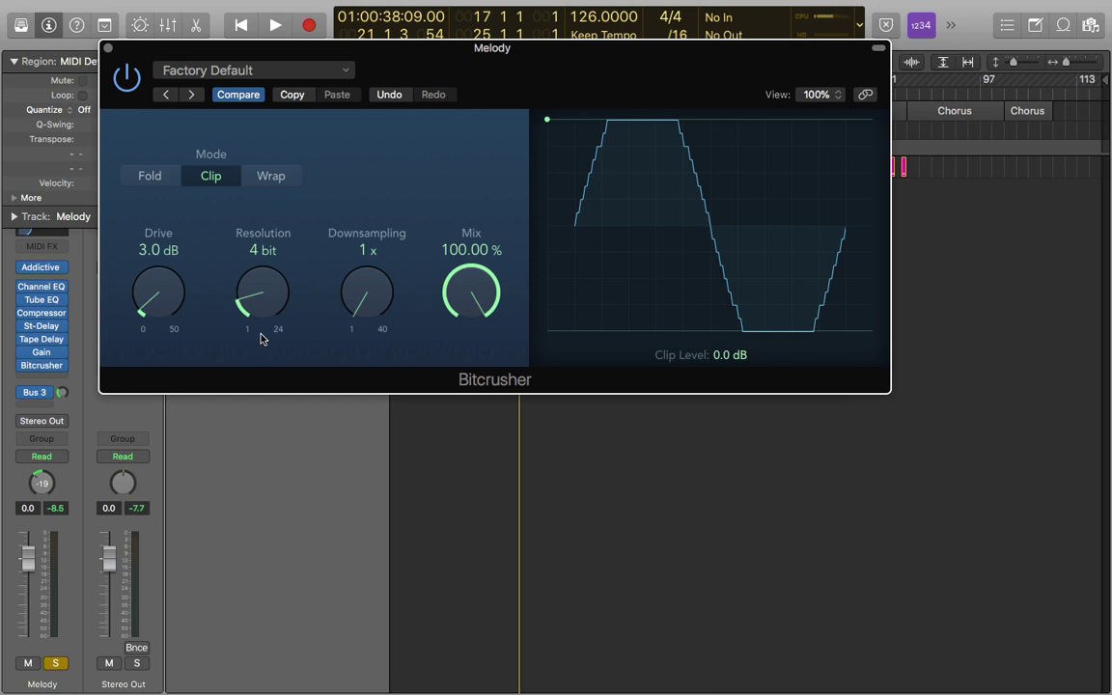
pyautogui.press('space')
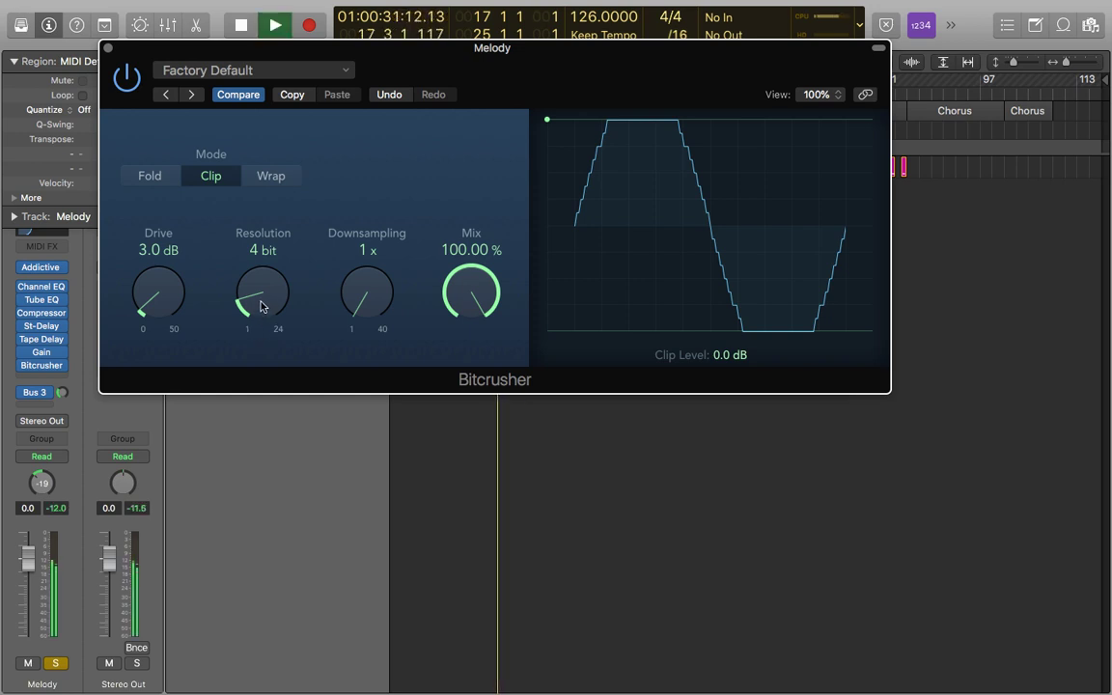
# Bring Resolution down to 1 bit and replay the passage to hear it
pyautogui.scroll(-1, 260, 309)
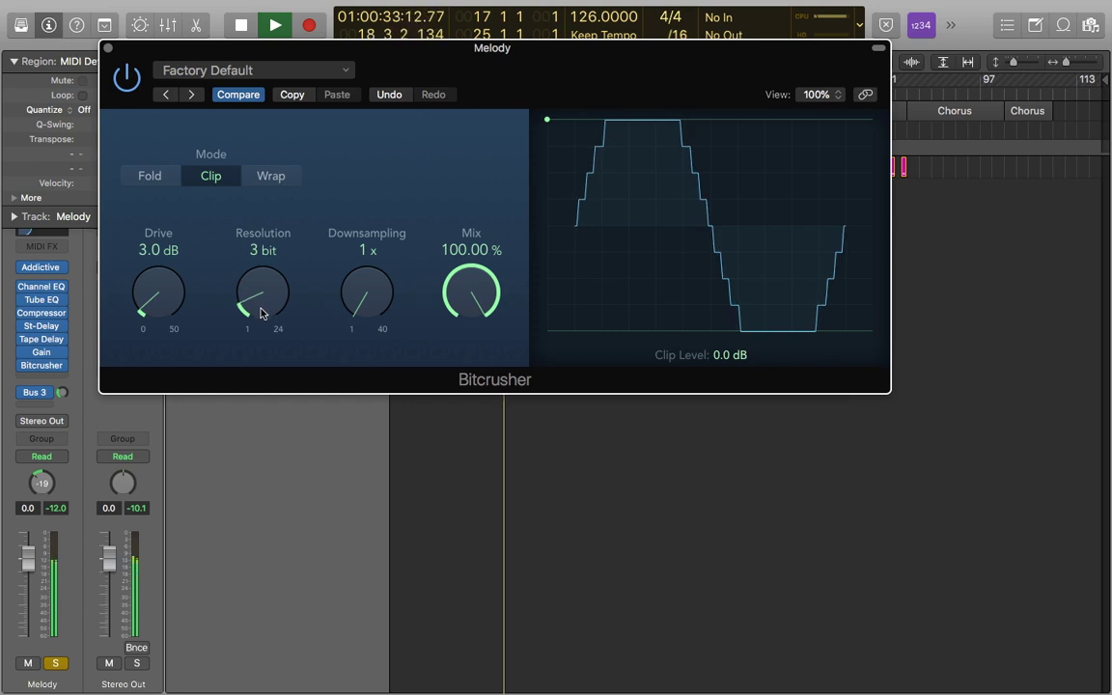
pyautogui.scroll(-1, 260, 305)
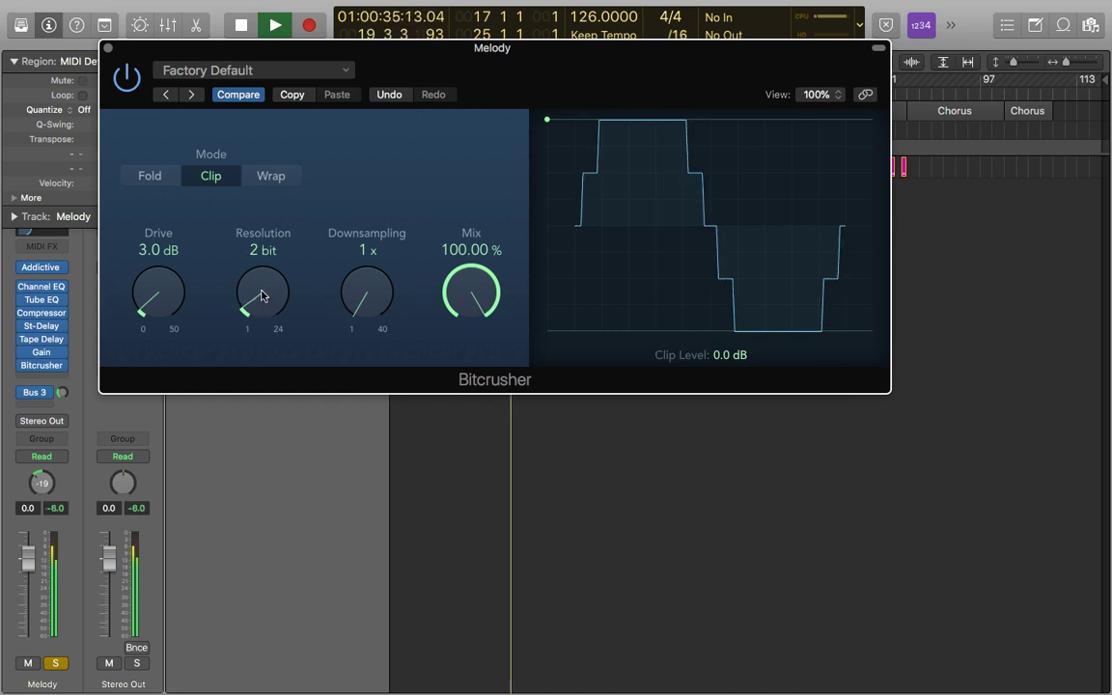
pyautogui.scroll(-1, 265, 315)
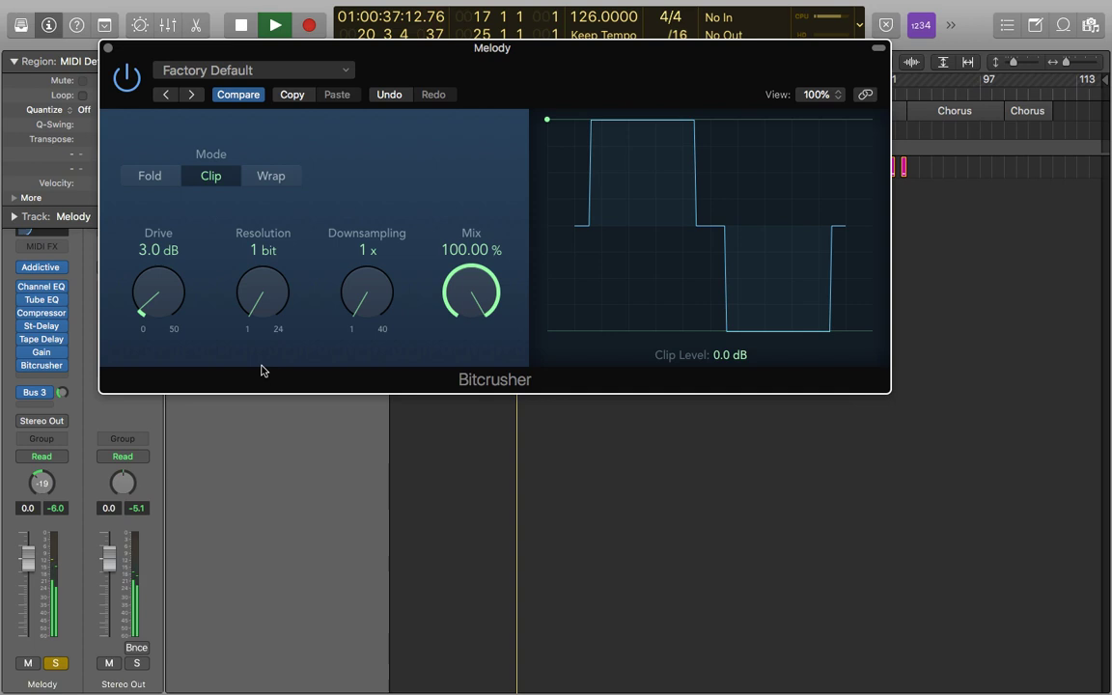
pyautogui.press('space')
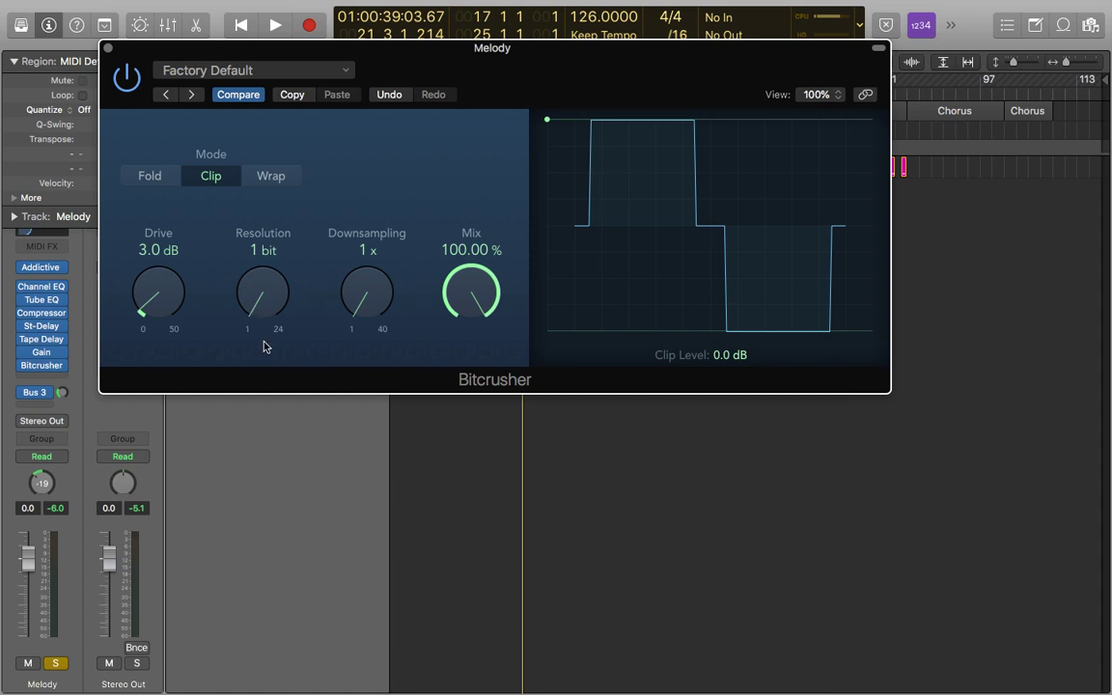
pyautogui.press('space')
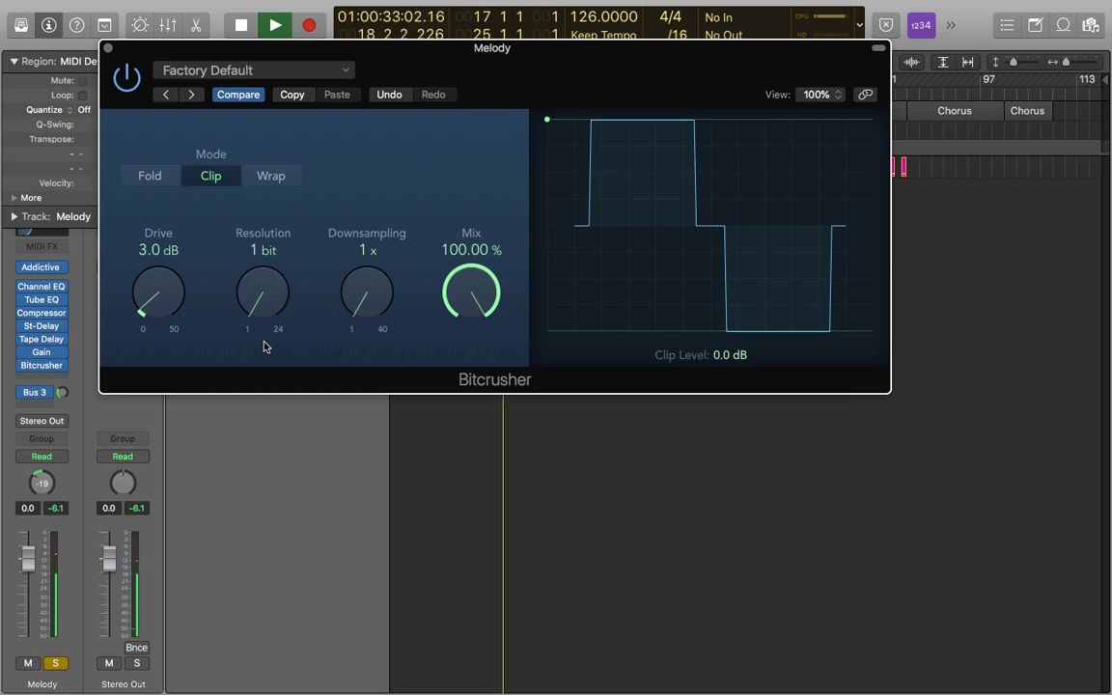
pyautogui.press('space')
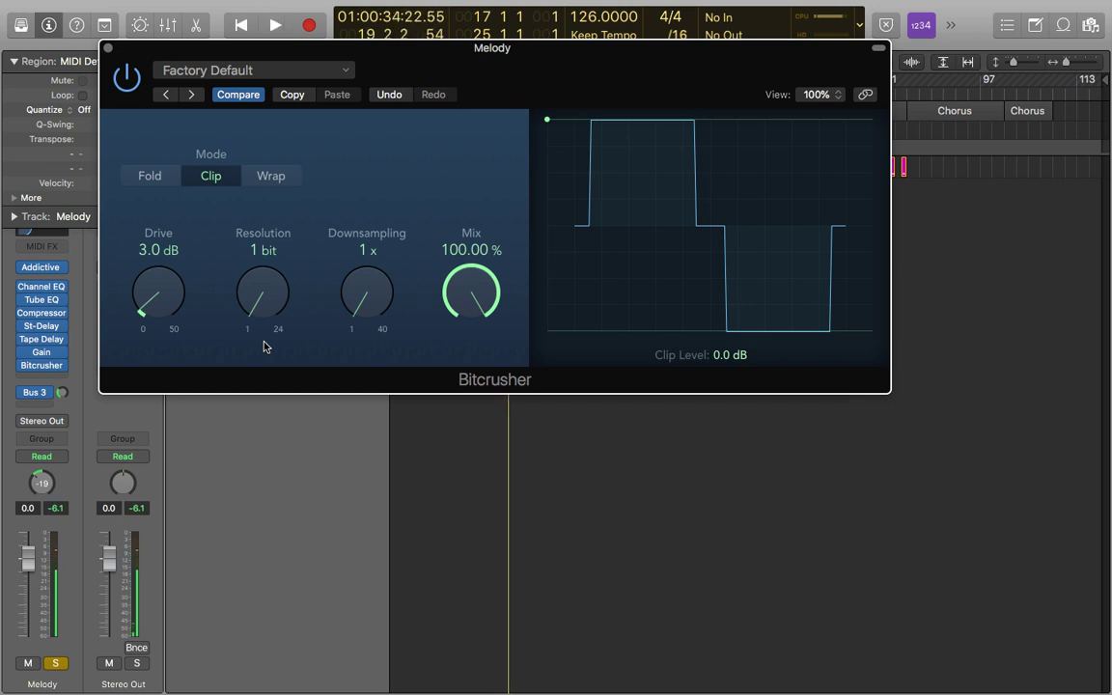
# Reset Resolution to 24 bit, raise Downsampling from 1x to 40x, and audition it
pyautogui.click(278, 329)
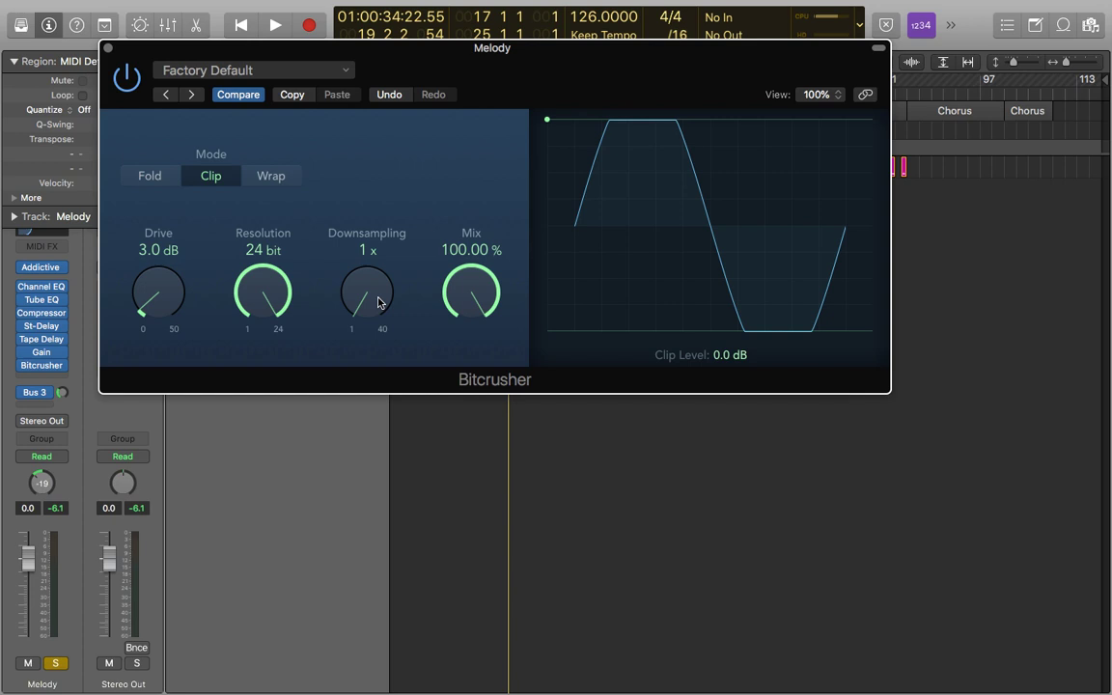
pyautogui.moveTo(379, 302); pyautogui.dragTo(379, 291)
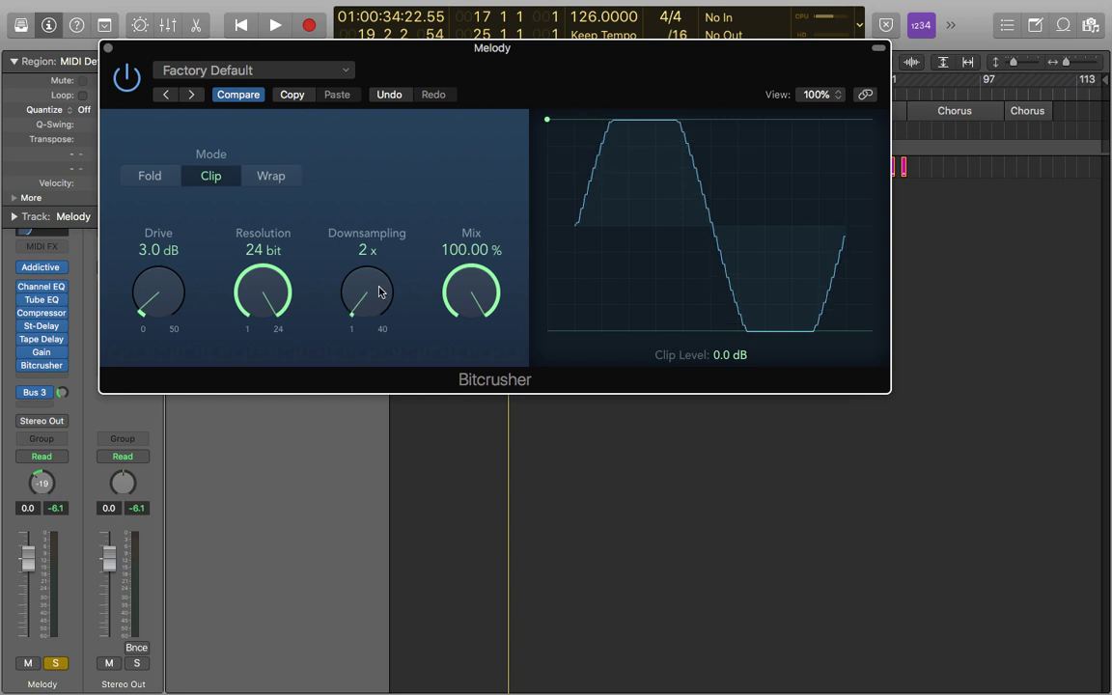
pyautogui.moveTo(379, 293); pyautogui.dragTo(376, 277)
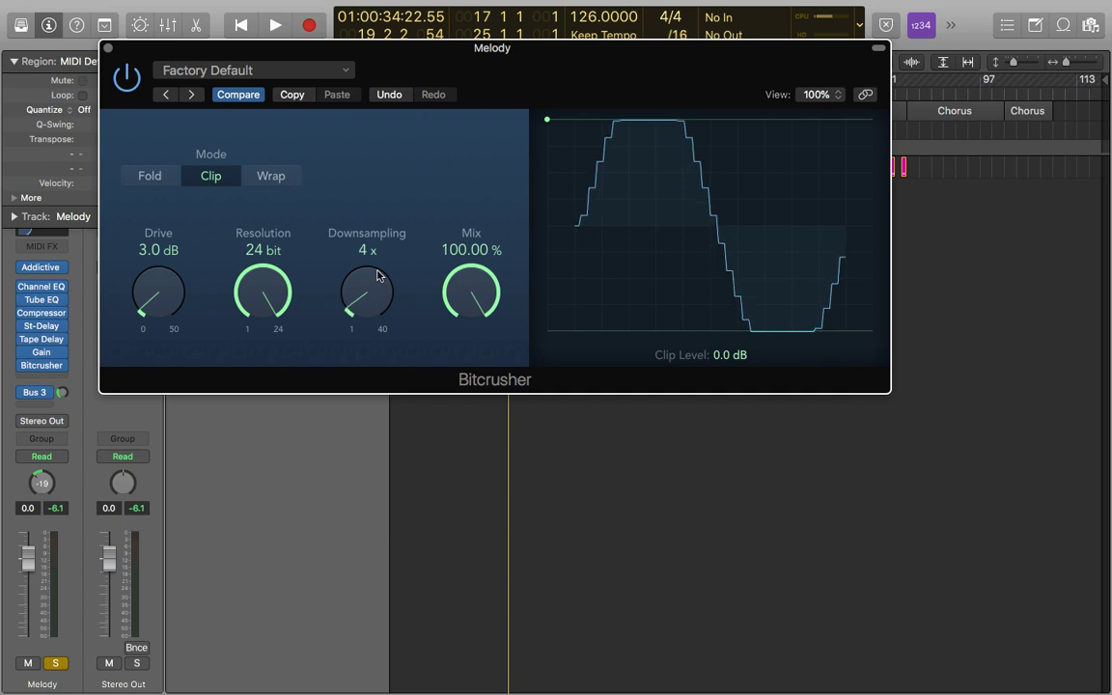
pyautogui.moveTo(378, 276); pyautogui.dragTo(354, 73)
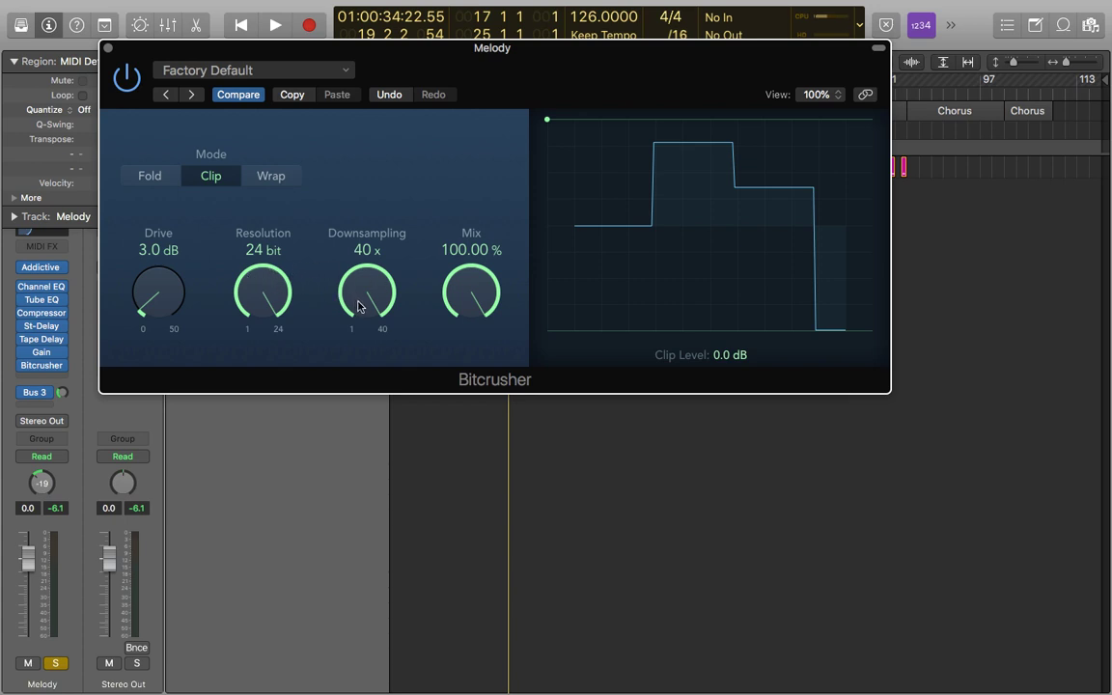
pyautogui.press('space')
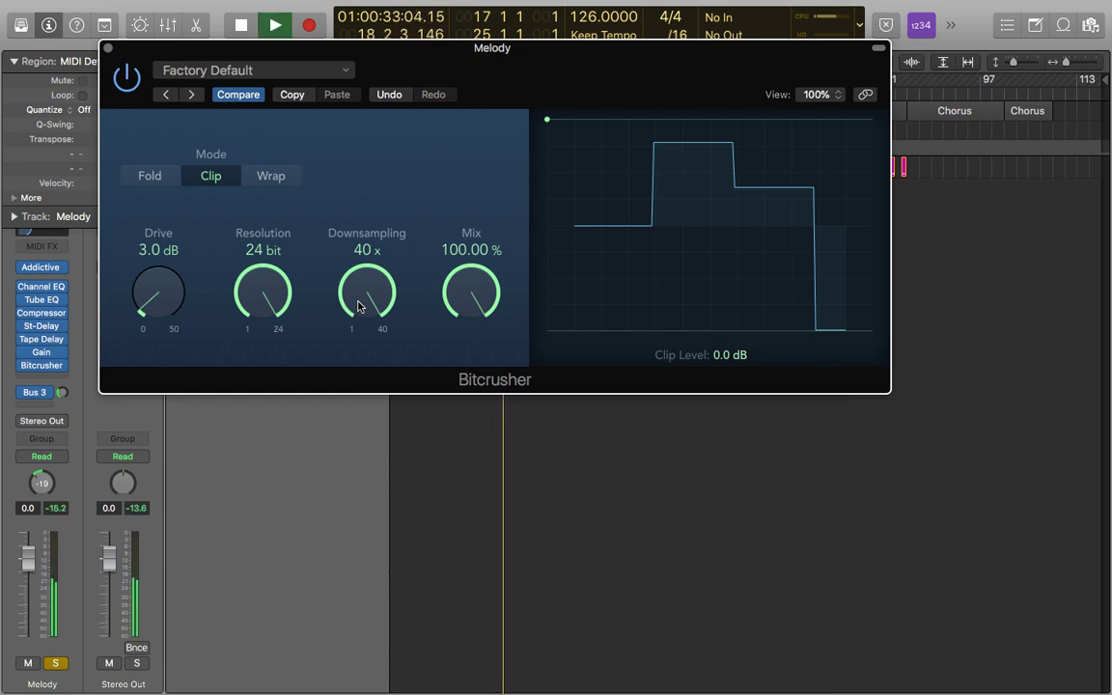
pyautogui.press('space')
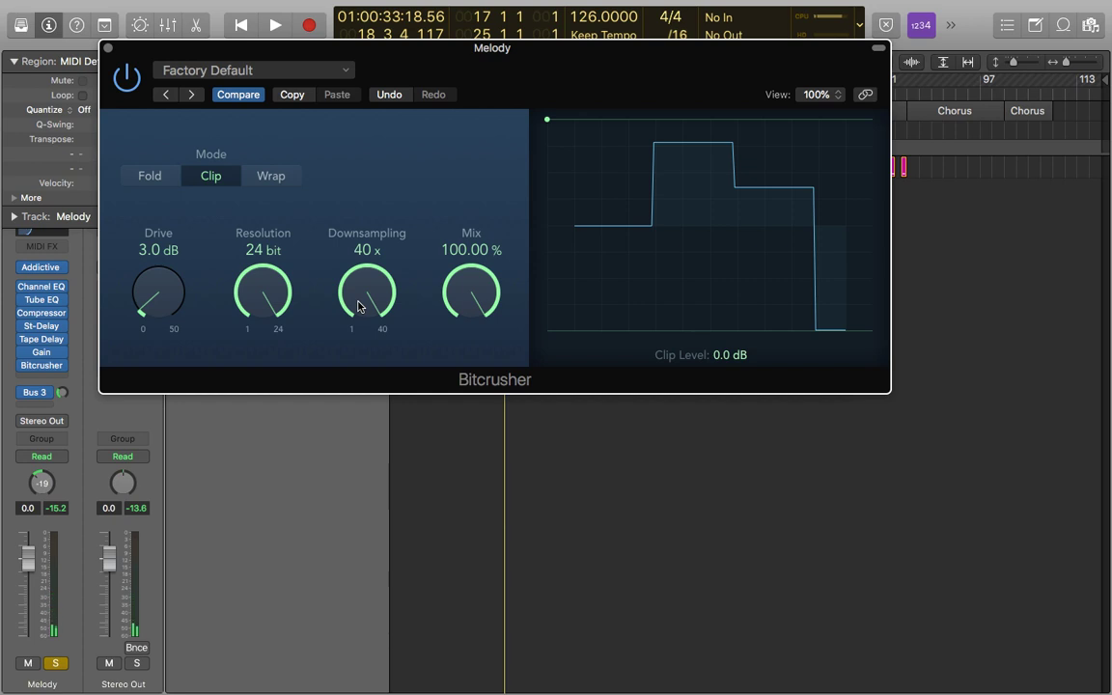
# Pull Downsampling back to about 18x and lower Resolution to 10 bit, then audition
pyautogui.moveTo(358, 306); pyautogui.dragTo(356, 479)
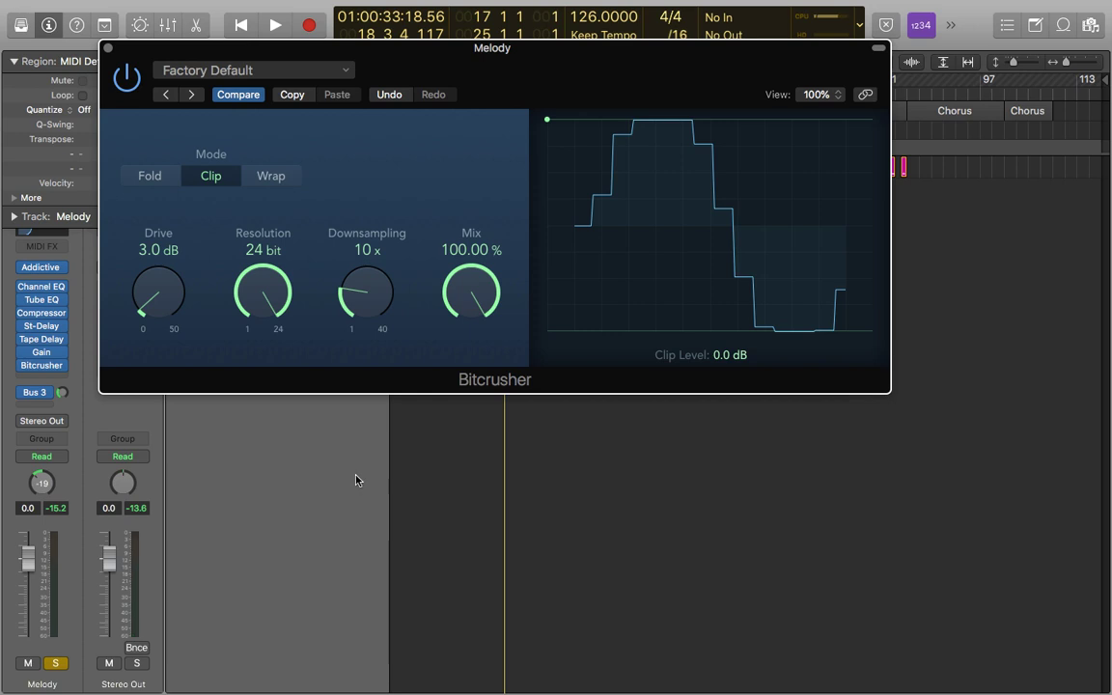
pyautogui.moveTo(262, 295); pyautogui.dragTo(249, 431)
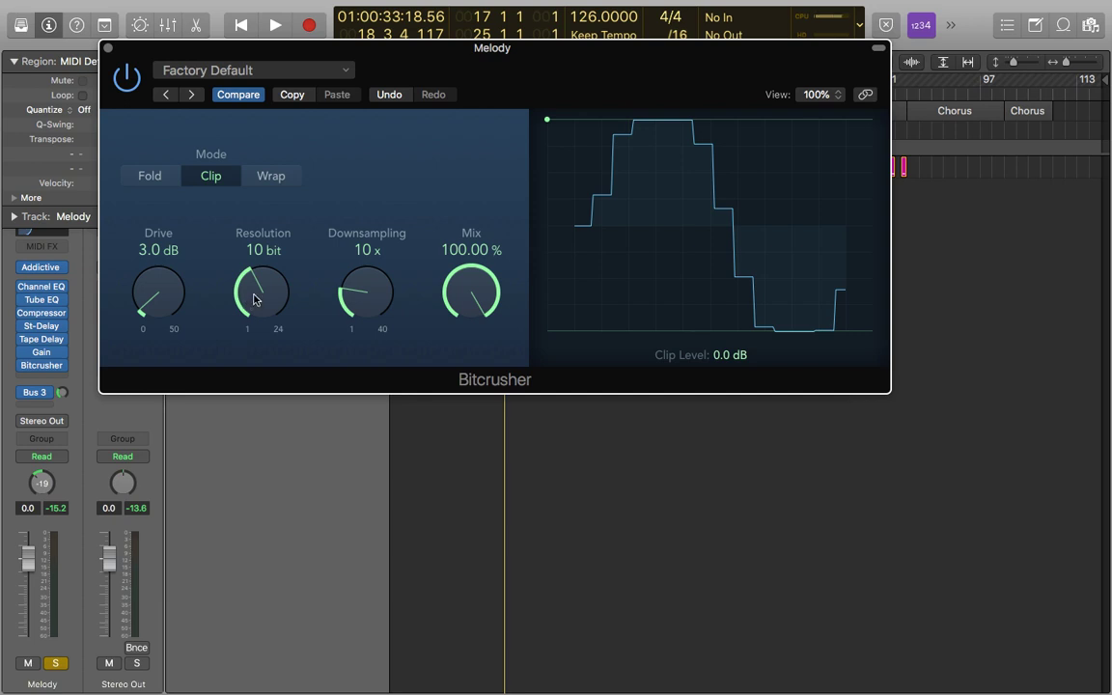
pyautogui.press('space')
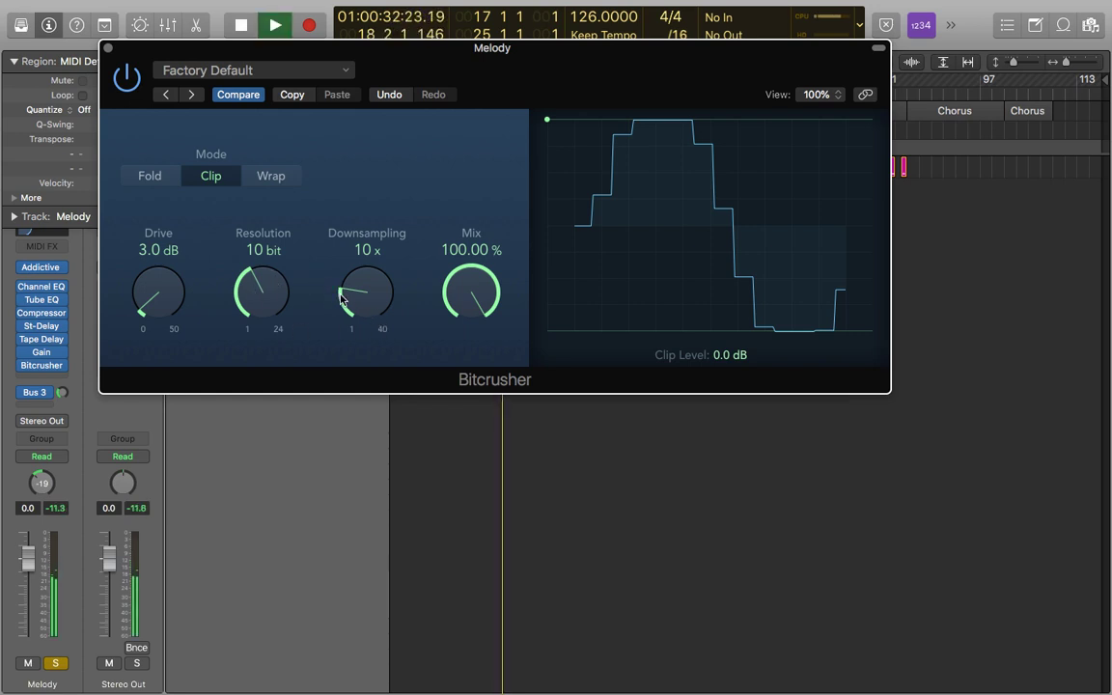
pyautogui.press('space')
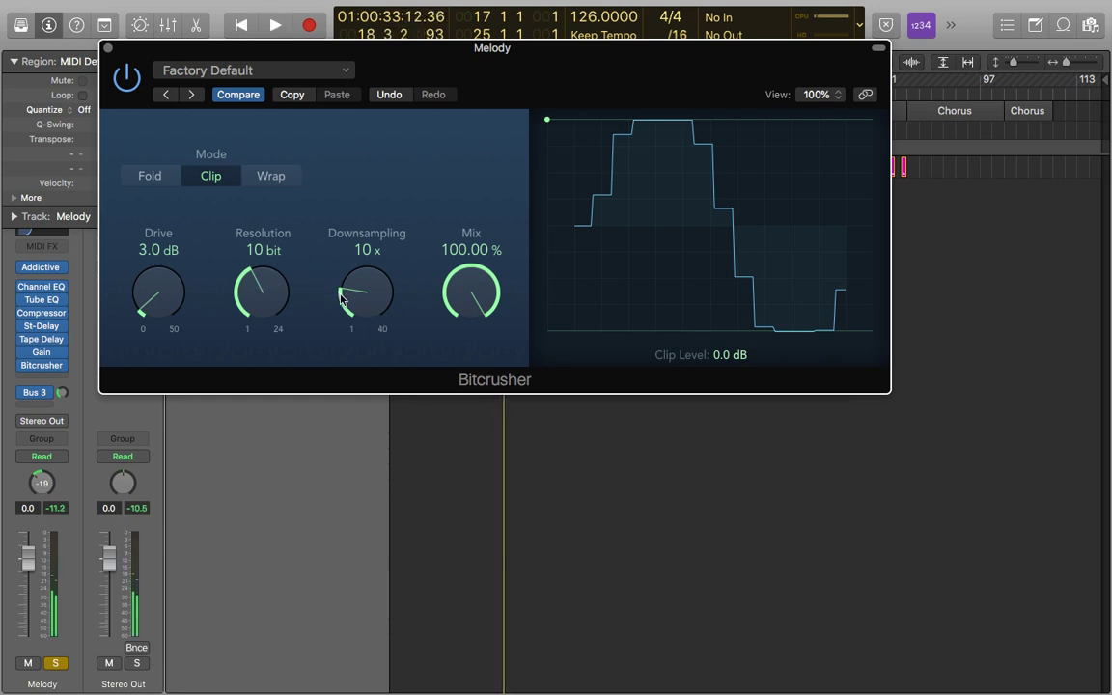
# While playing, bring Resolution down to 6 bit and Downsampling to 14x
pyautogui.press('space')
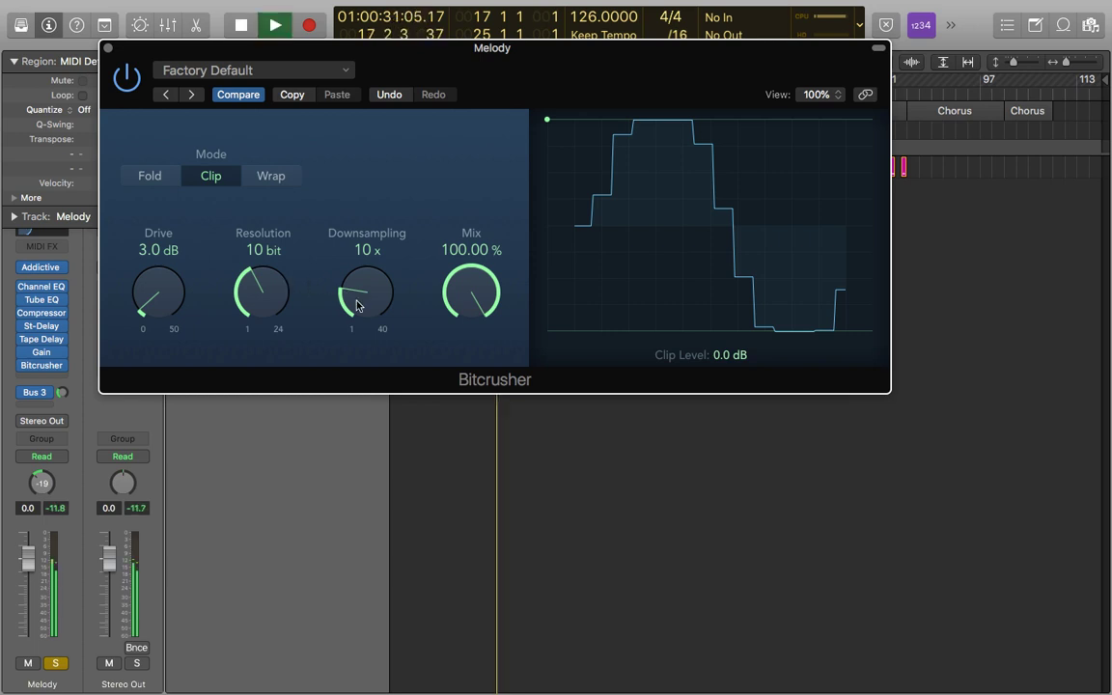
pyautogui.scroll(2, 362, 294)
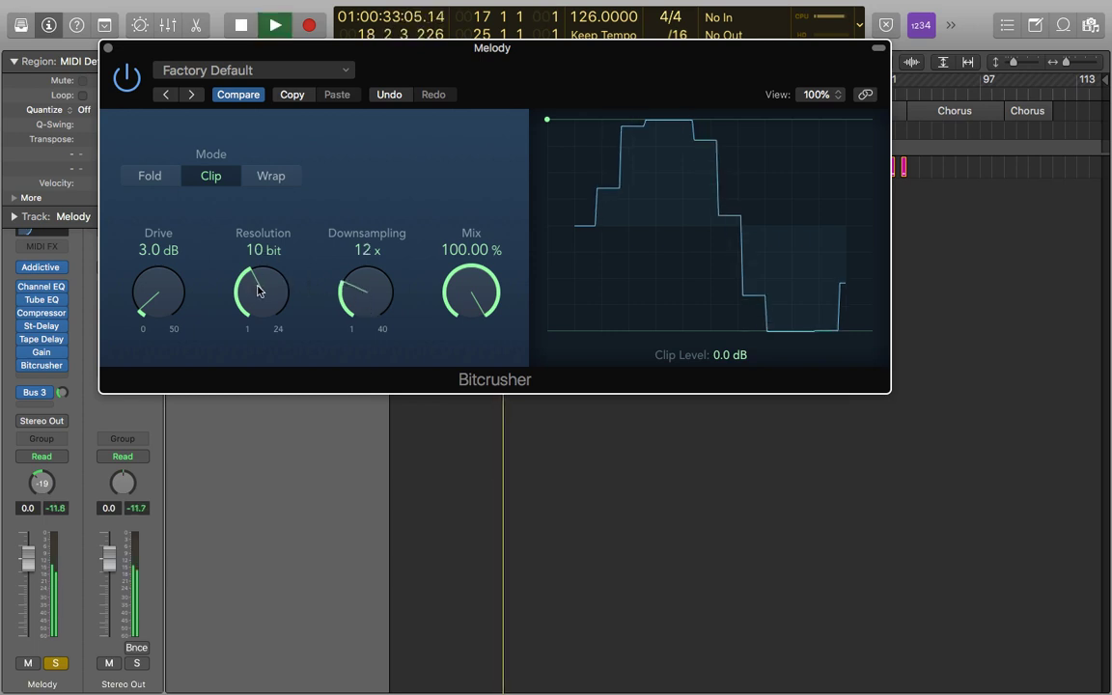
pyautogui.moveTo(257, 292); pyautogui.dragTo(256, 336)
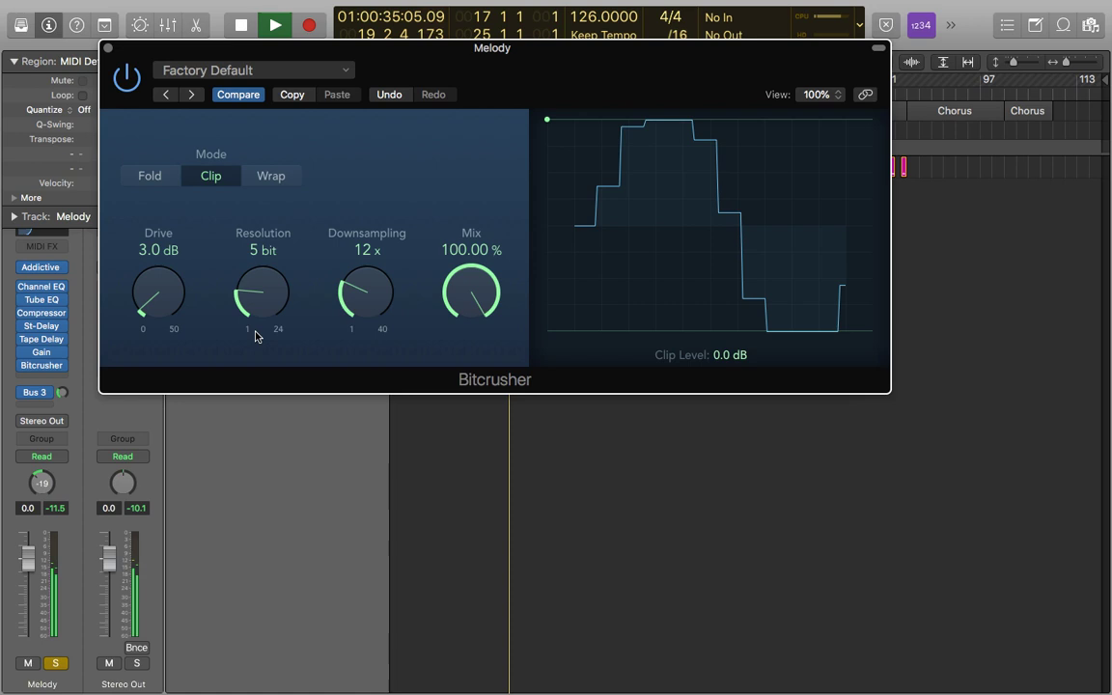
pyautogui.scroll(2, 352, 286)
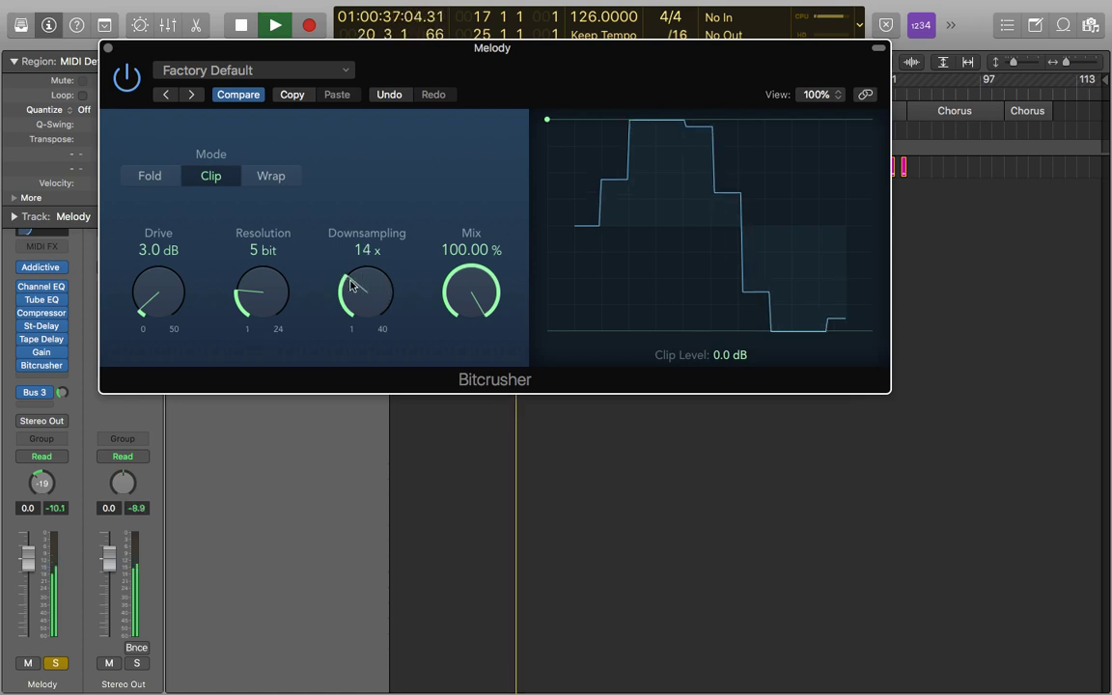
pyautogui.scroll(1, 260, 292)
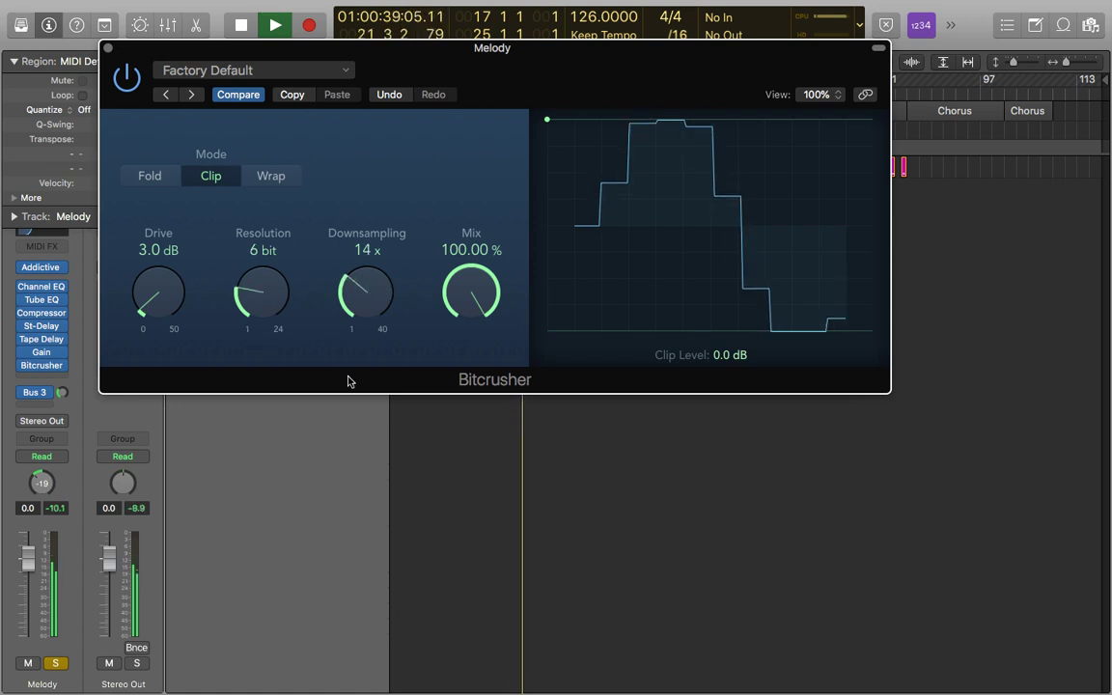
pyautogui.press('space')
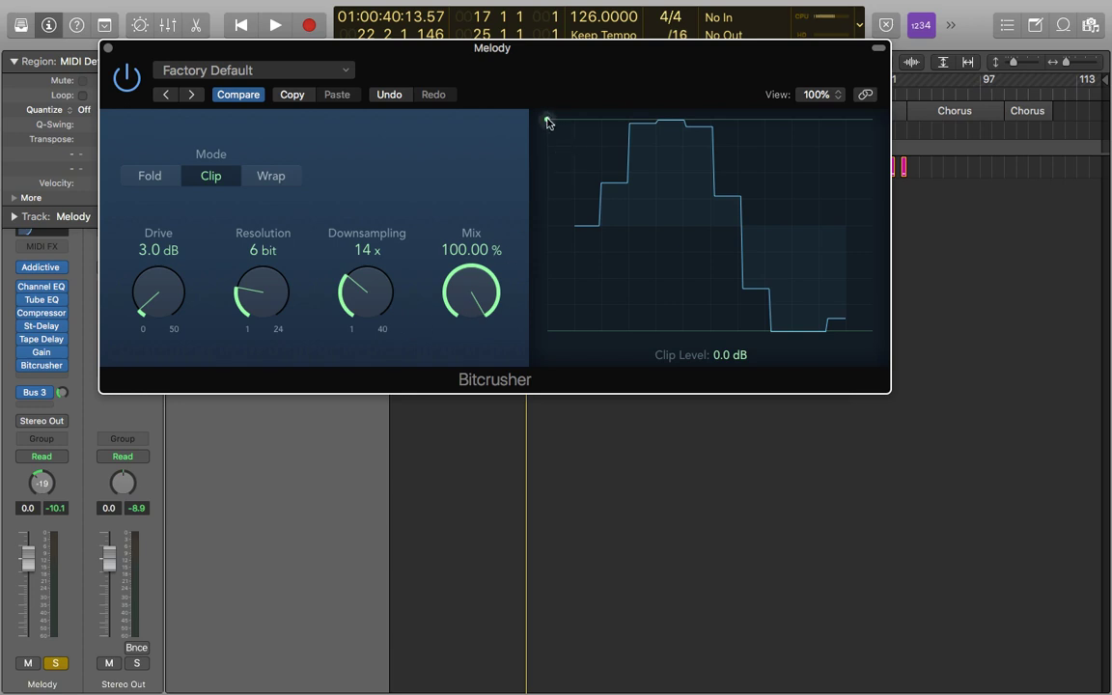
# Lower the Bitcrusher Clip Level from 0.0 dB to -5.8 dB with the green handle
pyautogui.moveTo(546, 121); pyautogui.dragTo(548, 174)
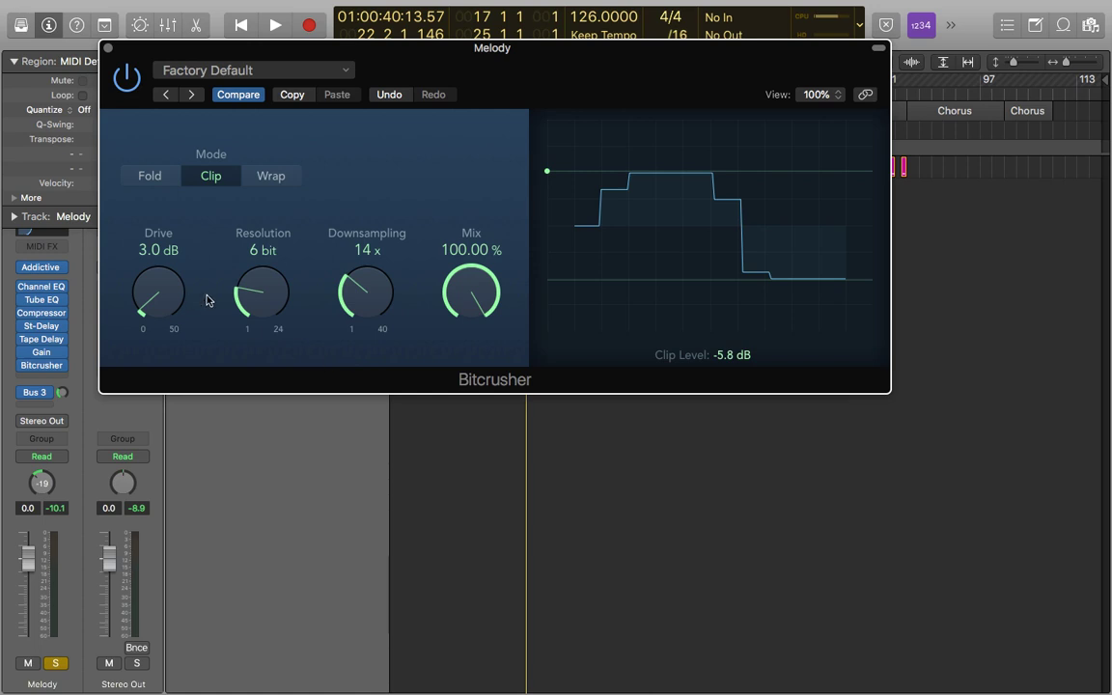
# While playing, set Drive to 9.0 dB, Resolution 4 bit, Downsampling 20x and Mix about 16%
pyautogui.press('space')
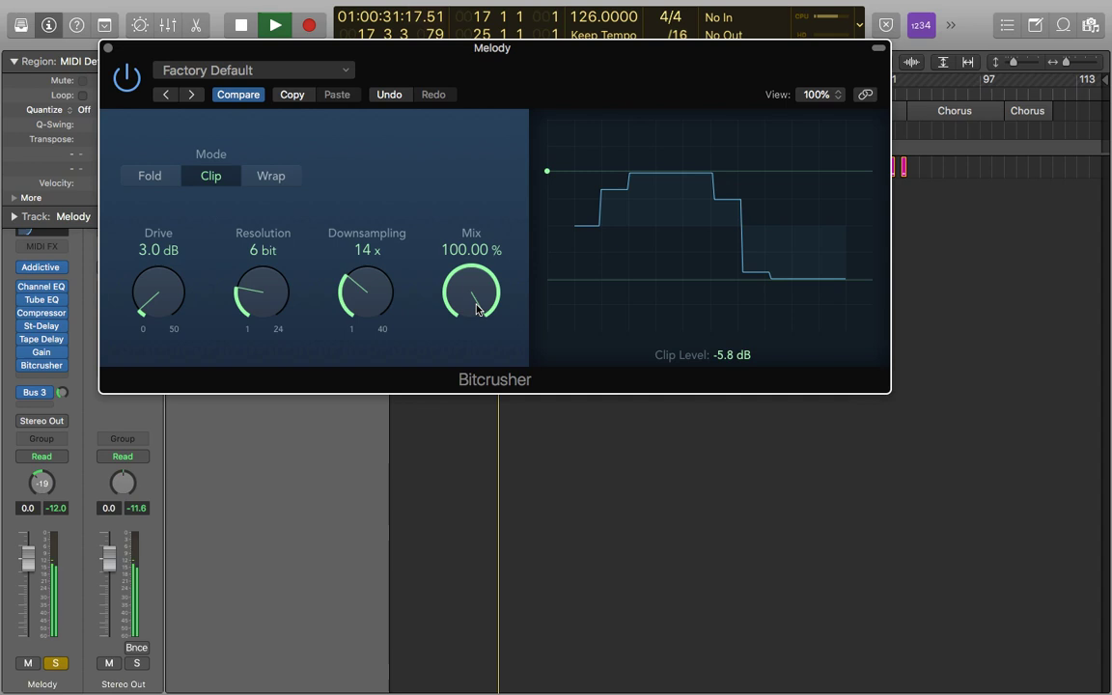
pyautogui.moveTo(482, 316); pyautogui.dragTo(472, 367)
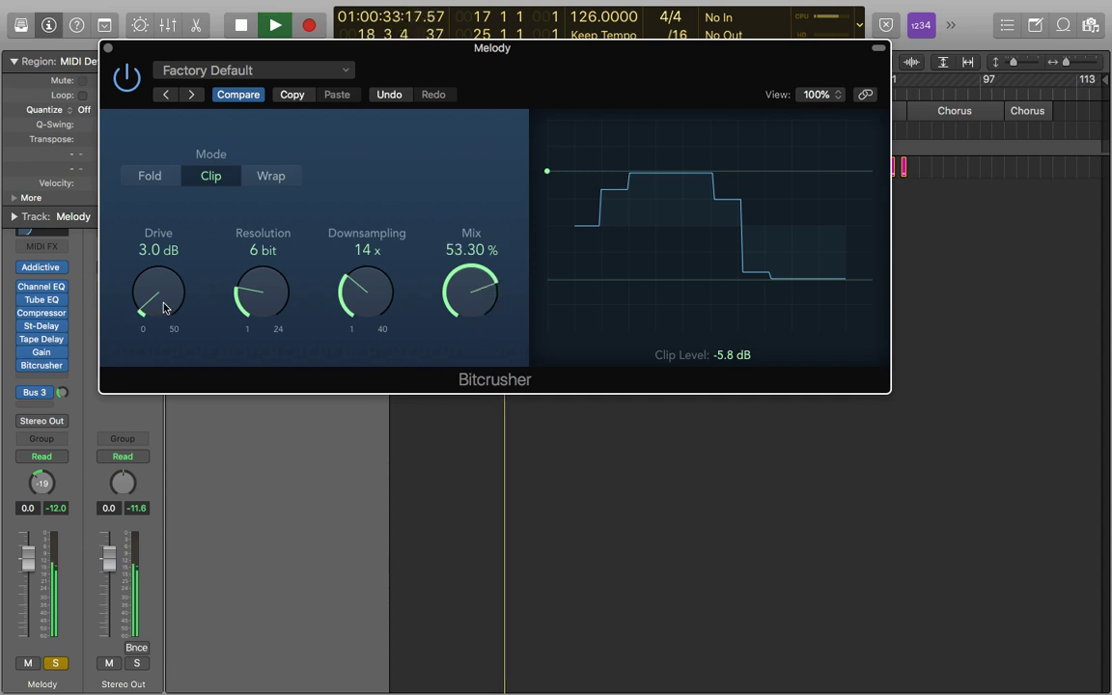
pyautogui.moveTo(166, 305); pyautogui.dragTo(159, 280)
pyautogui.moveTo(471, 298); pyautogui.dragTo(461, 357)
pyautogui.moveTo(160, 302); pyautogui.dragTo(154, 280)
pyautogui.moveTo(268, 292); pyautogui.dragTo(248, 303)
pyautogui.moveTo(370, 300); pyautogui.dragTo(370, 282)
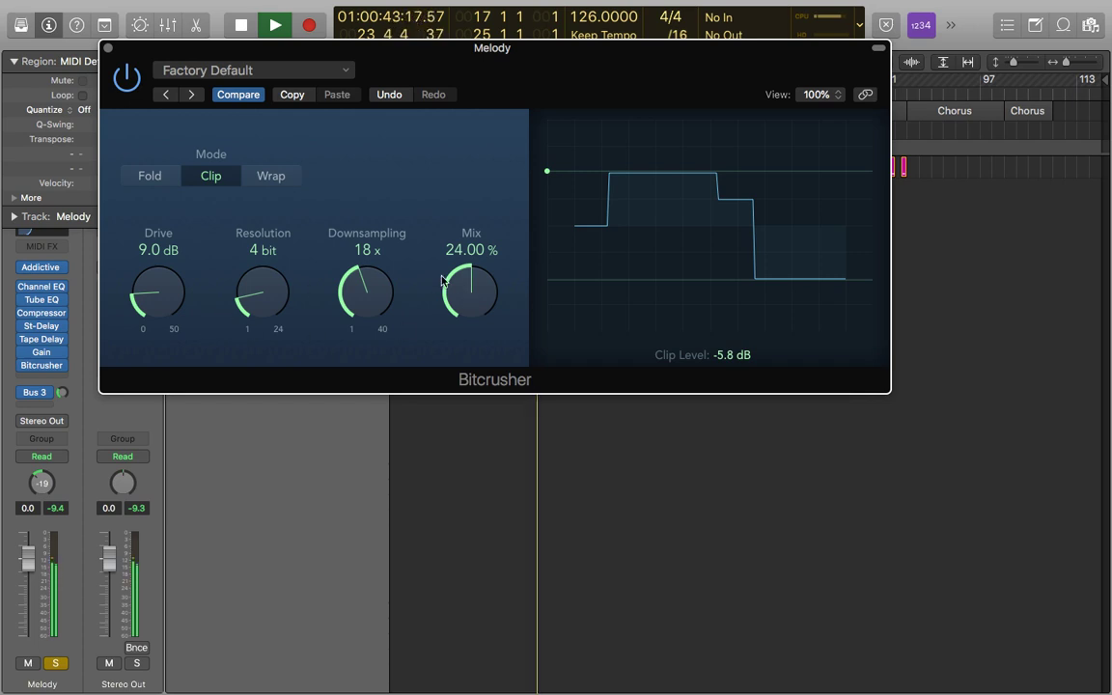
pyautogui.moveTo(461, 292)
pyautogui.mouseDown()
pyautogui.moveTo(461, 310)
pyautogui.moveTo(465, 284)
pyautogui.mouseUp()
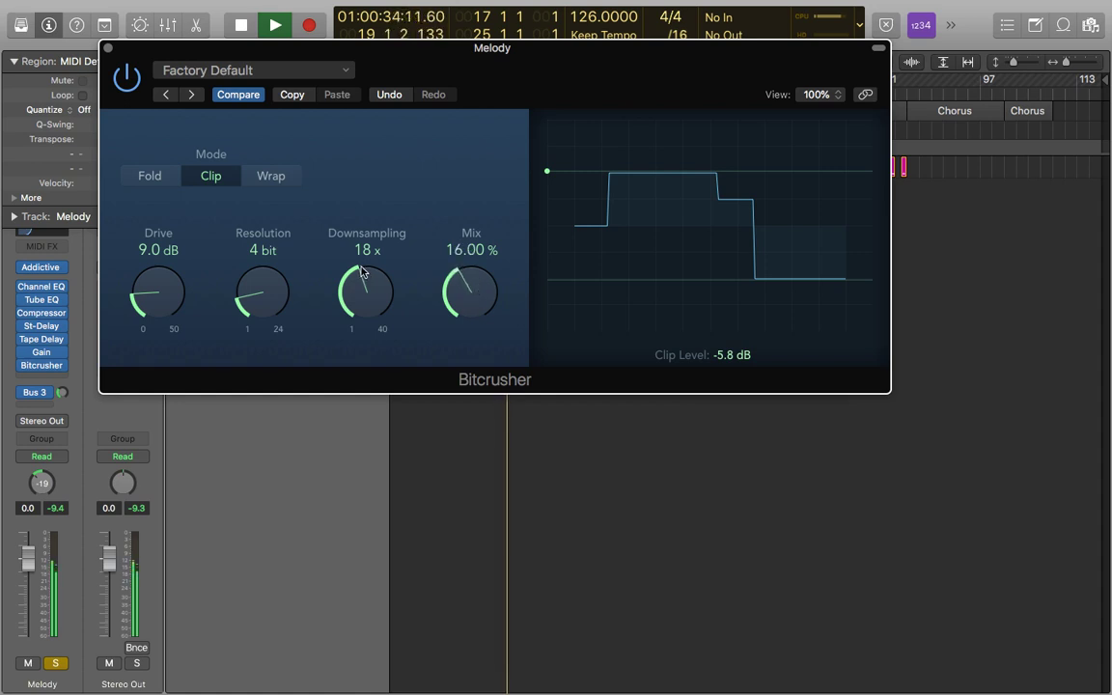
pyautogui.moveTo(363, 277); pyautogui.dragTo(364, 266)
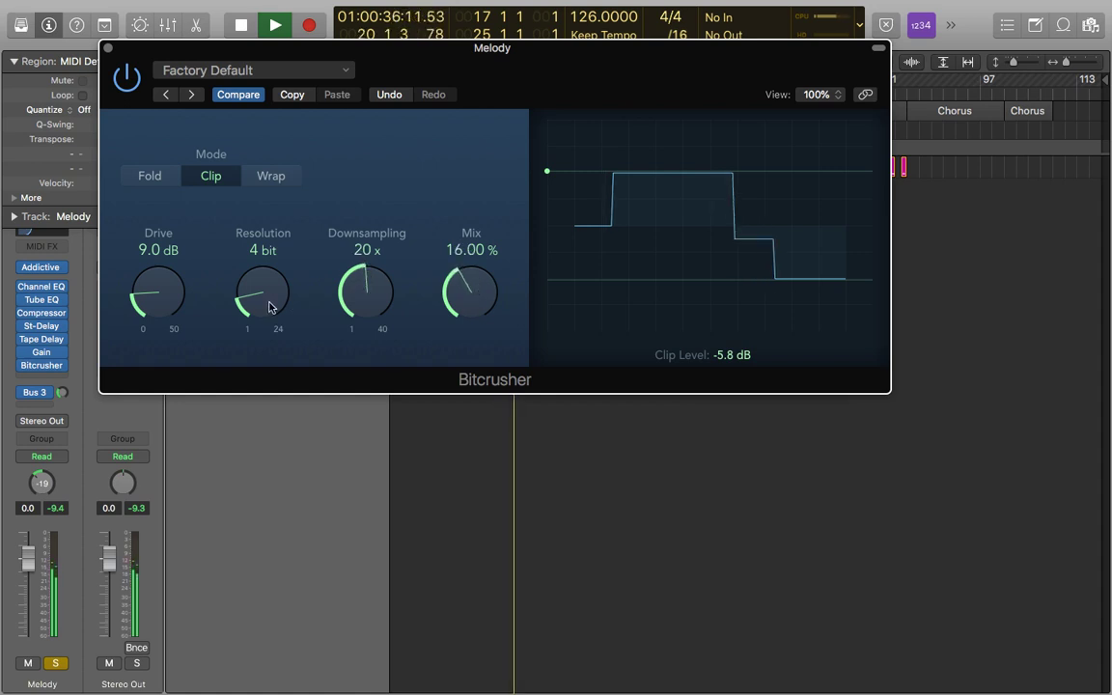
pyautogui.press('space')
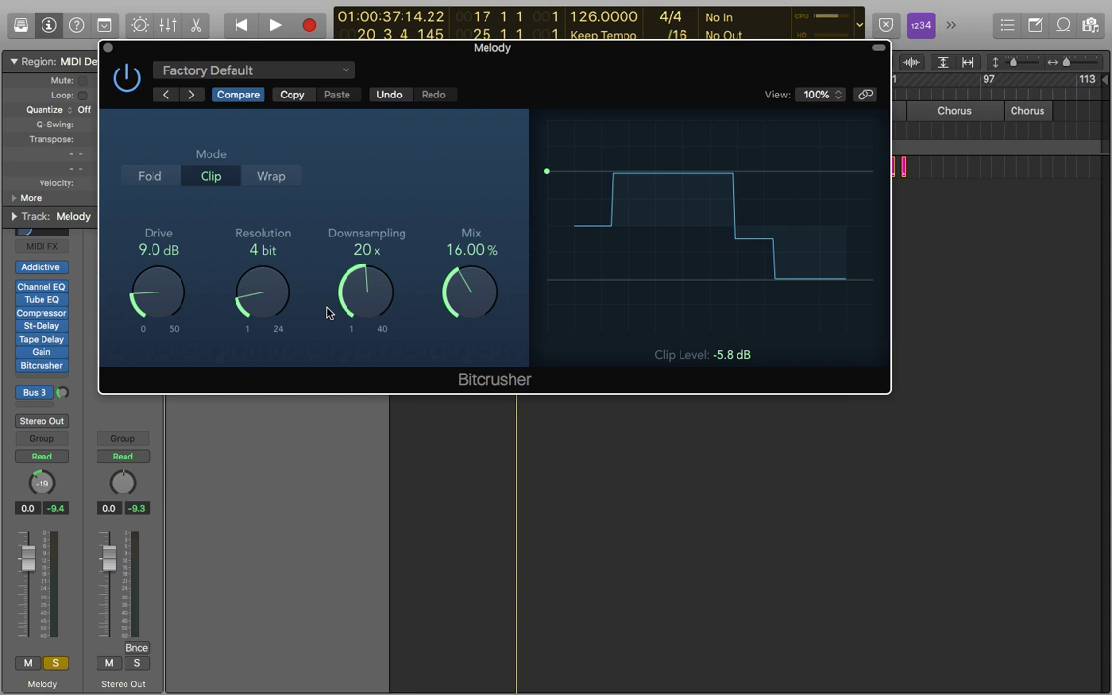
# Compare Mix at 100% during playback, then settle Mix at 10.20%
pyautogui.keyDown('alt'); pyautogui.click(469, 288); pyautogui.keyUp('alt')
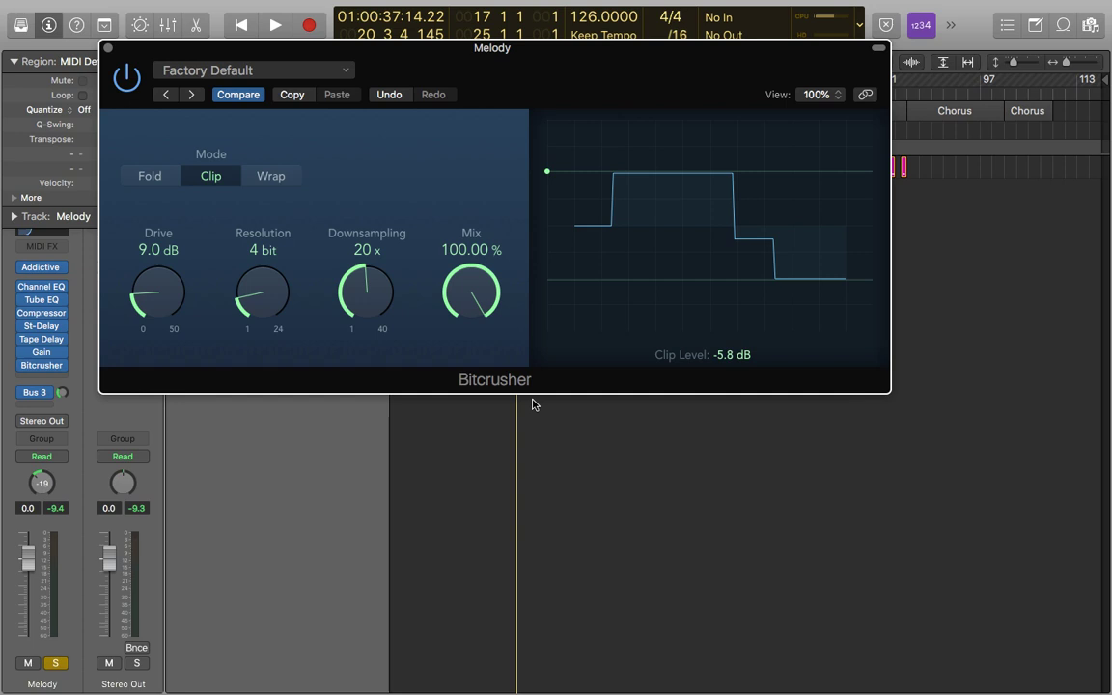
pyautogui.press('space')
pyautogui.press('space')
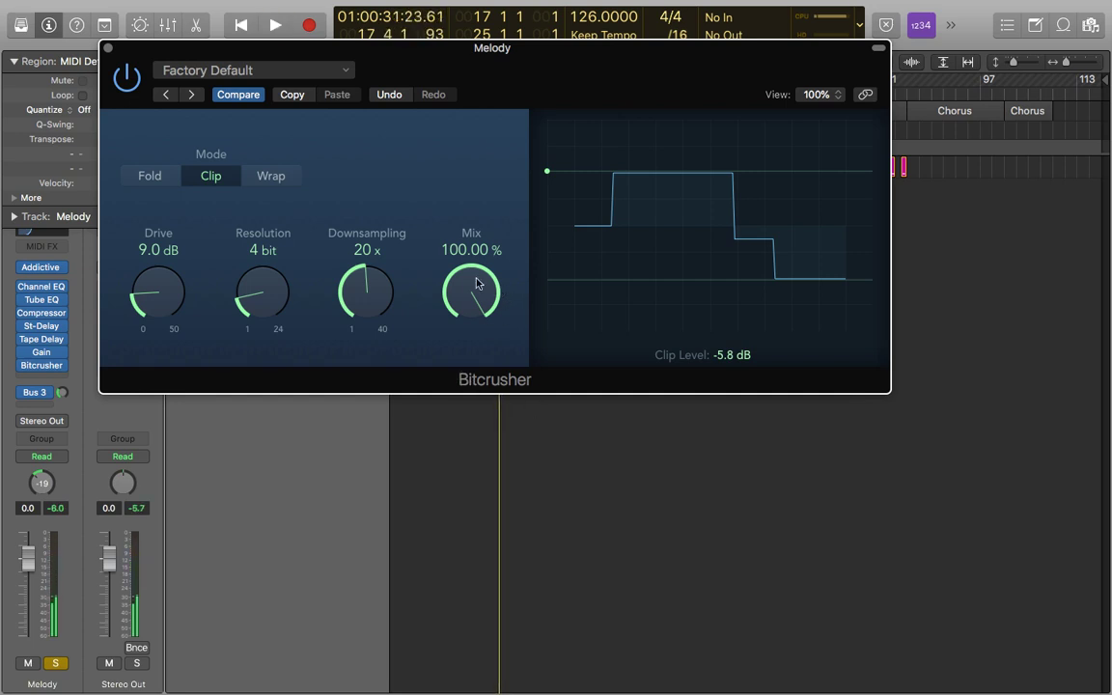
pyautogui.moveTo(471, 293); pyautogui.dragTo(469, 417)
pyautogui.press('space')
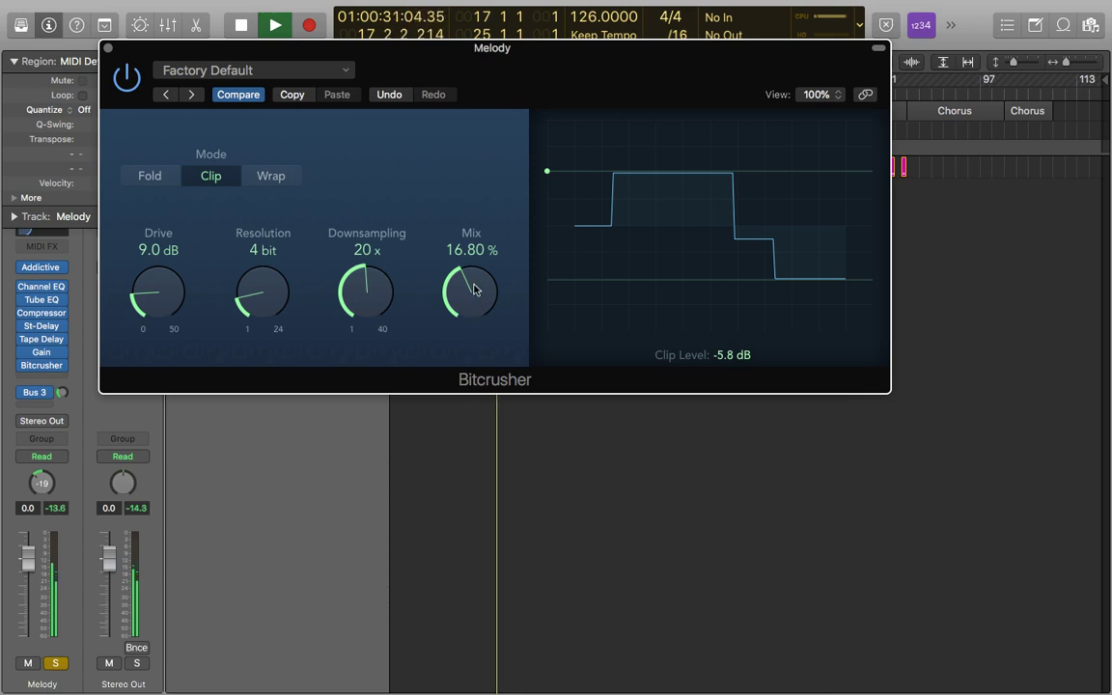
pyautogui.moveTo(464, 289); pyautogui.dragTo(461, 308)
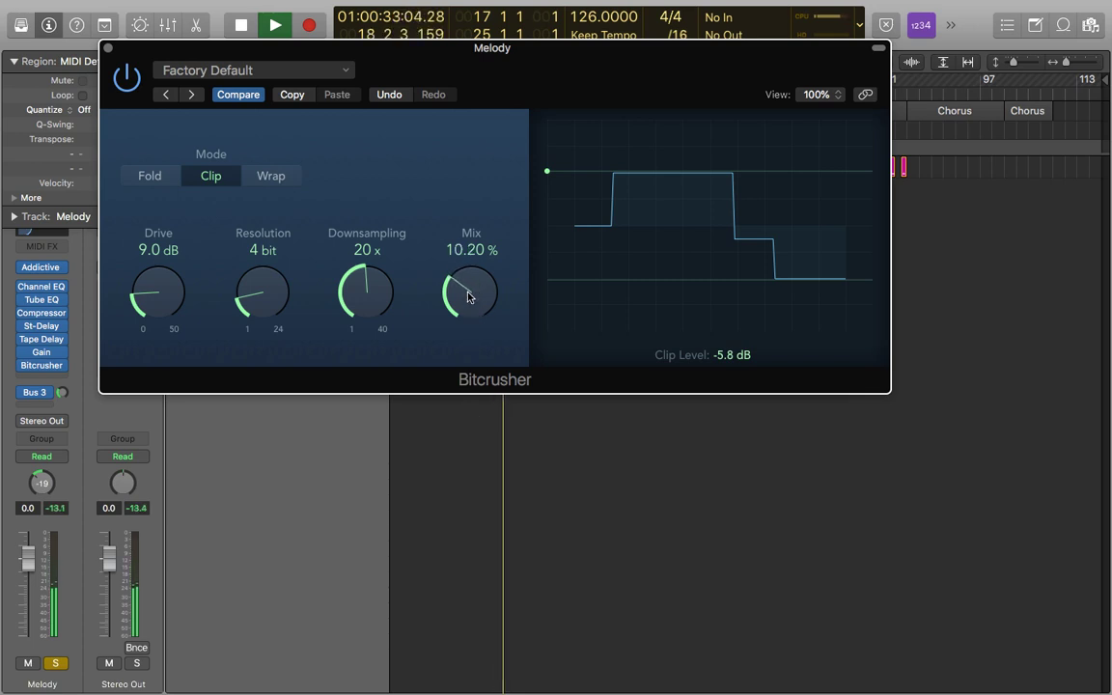
pyautogui.press('space')
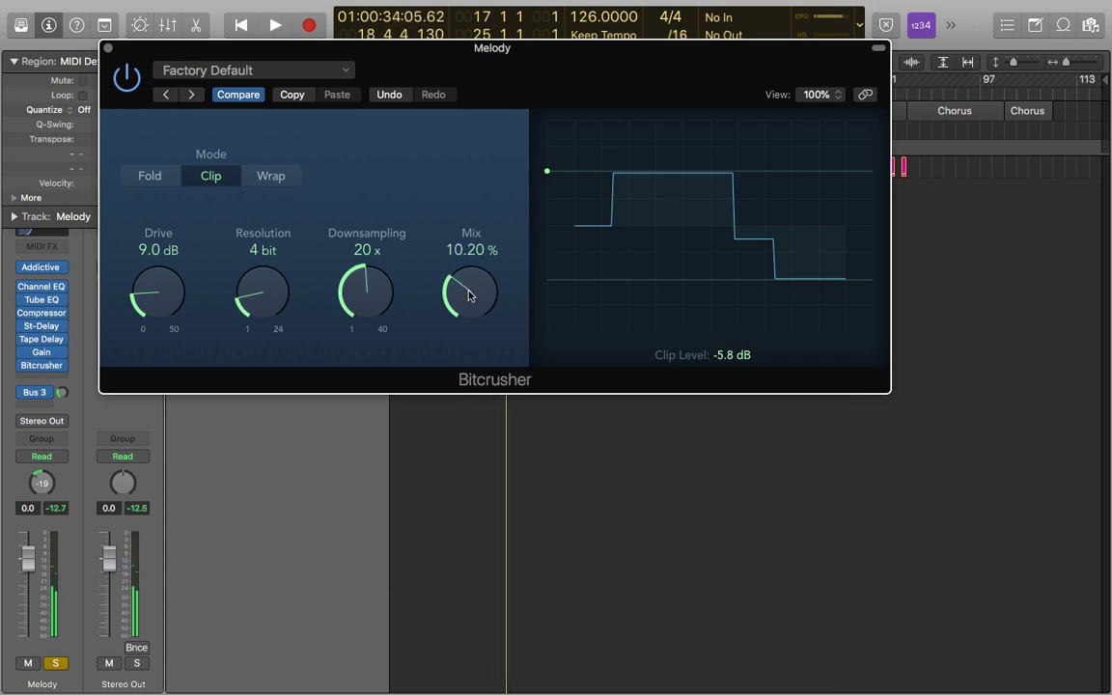